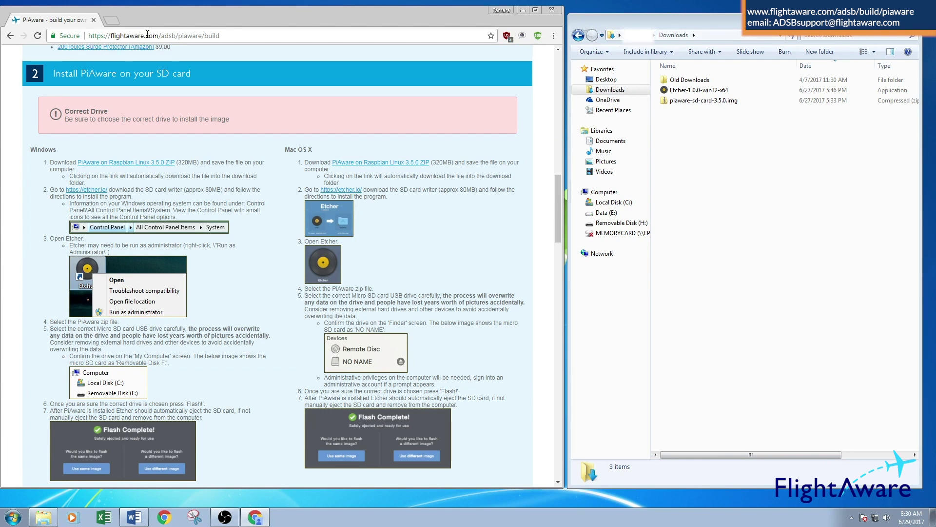
Download the PiAware on Raspbian Linux zip and open etcher.io in a new tab.
left_click(112, 165)
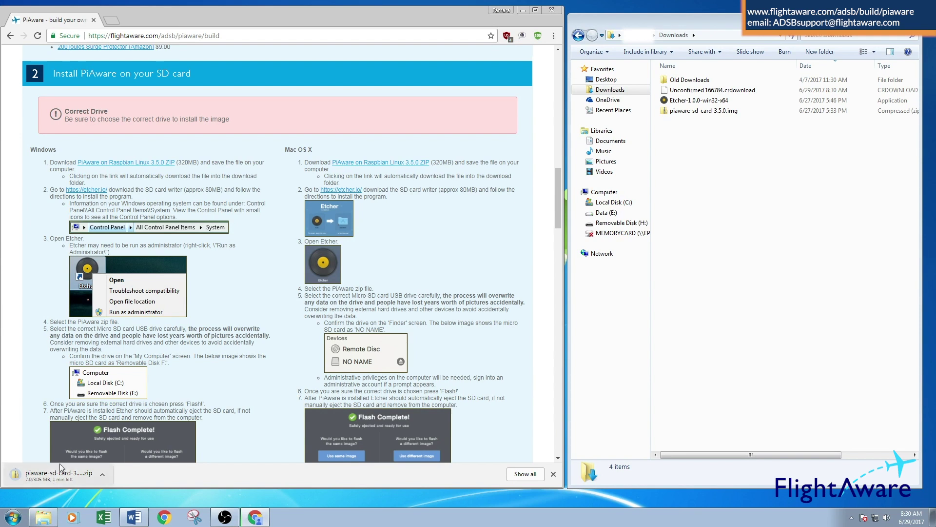
right_click(78, 193)
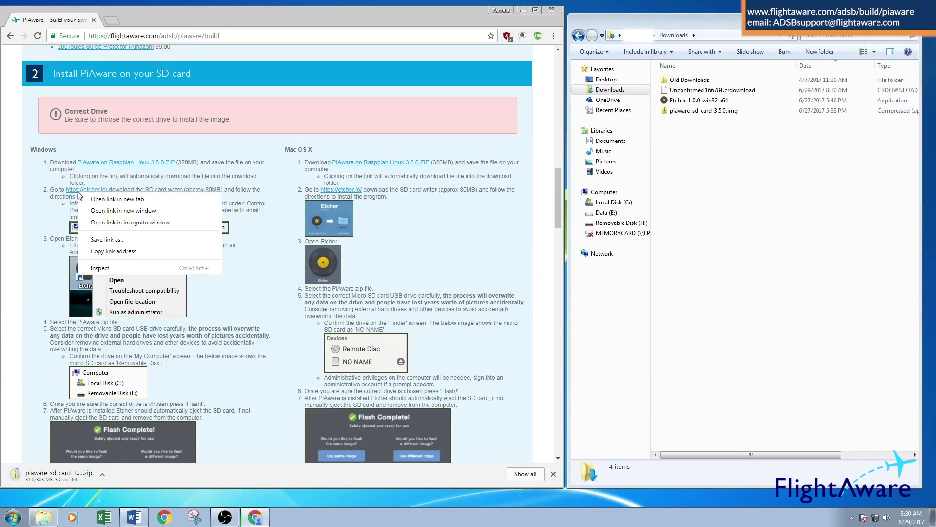
left_click(102, 199)
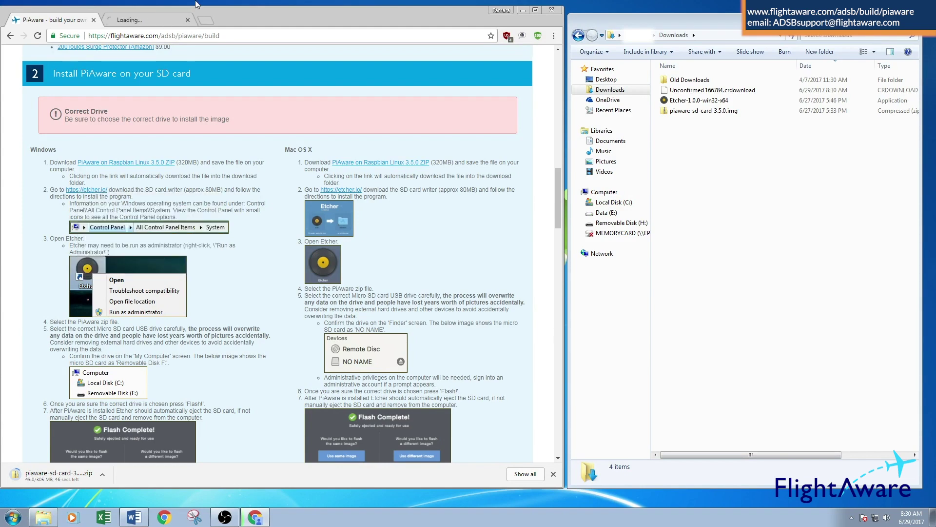
left_click(155, 18)
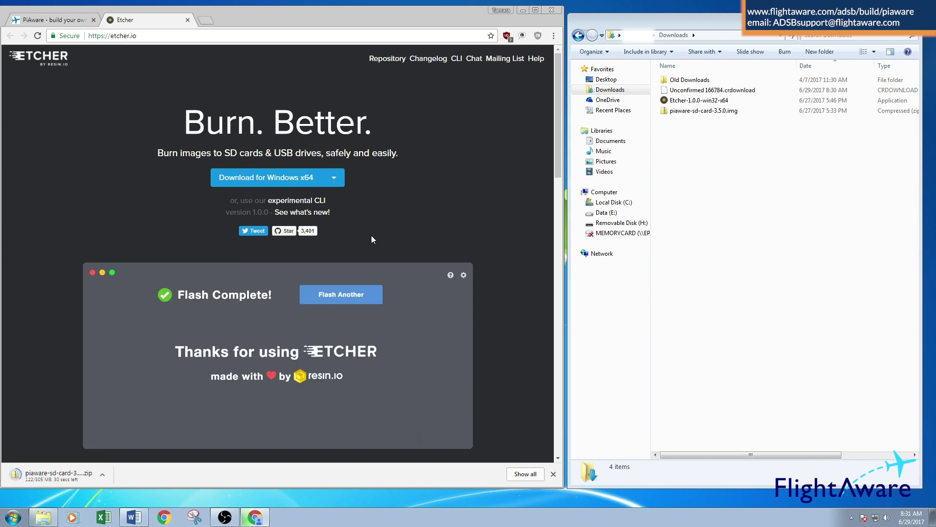
left_click(330, 181)
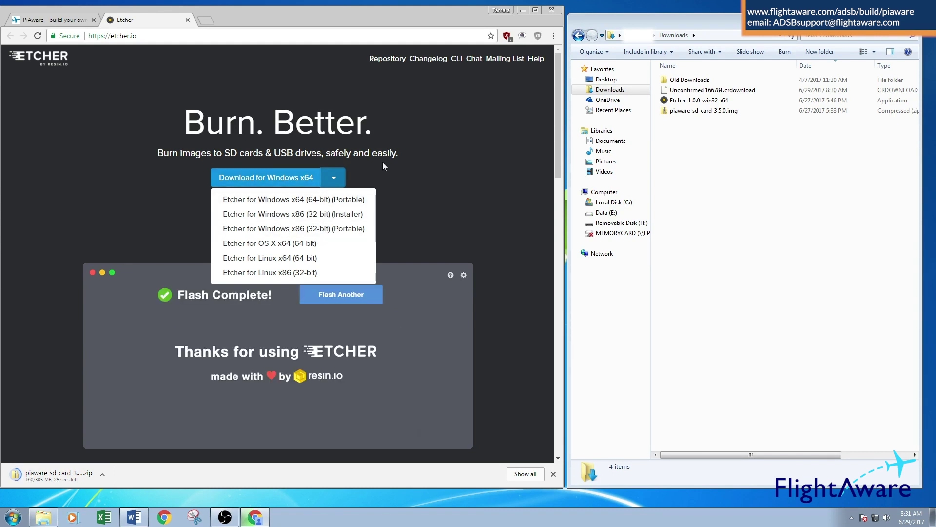
left_click(340, 175)
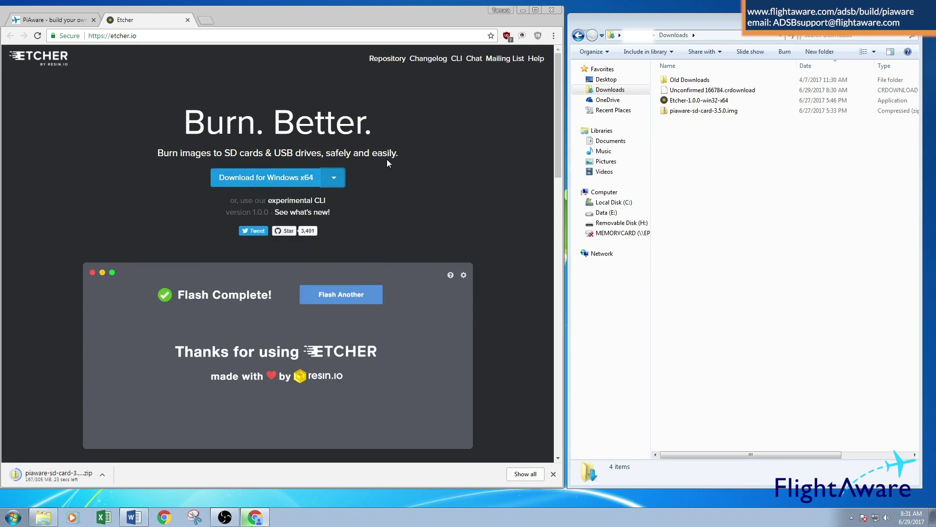
Open Control Panel's System page in Small icons view to confirm 64-bit Windows 7 Professional.
left_click(14, 516)
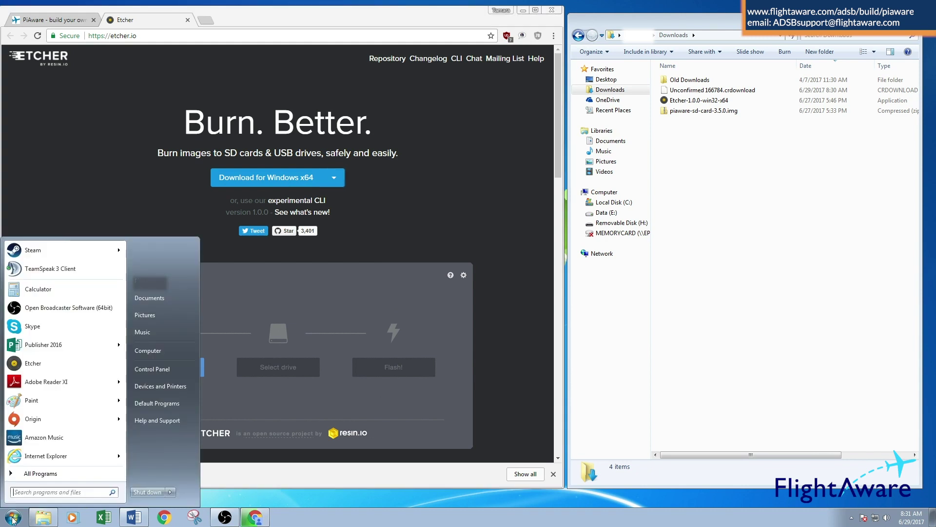
left_click(155, 374)
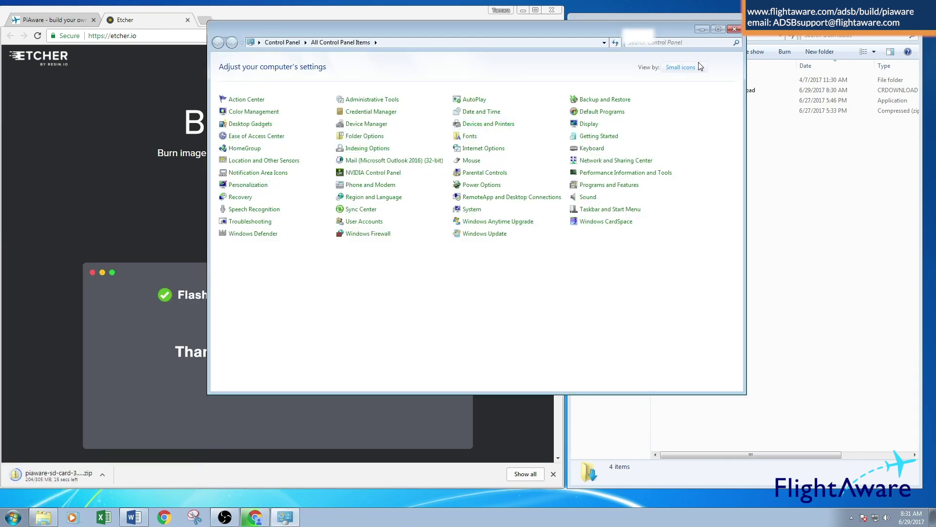
left_click(700, 66)
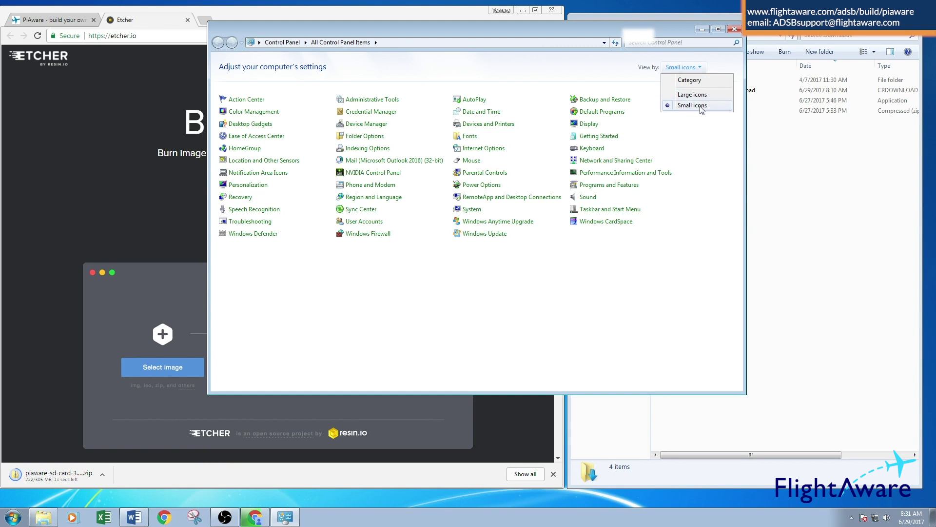
left_click(530, 319)
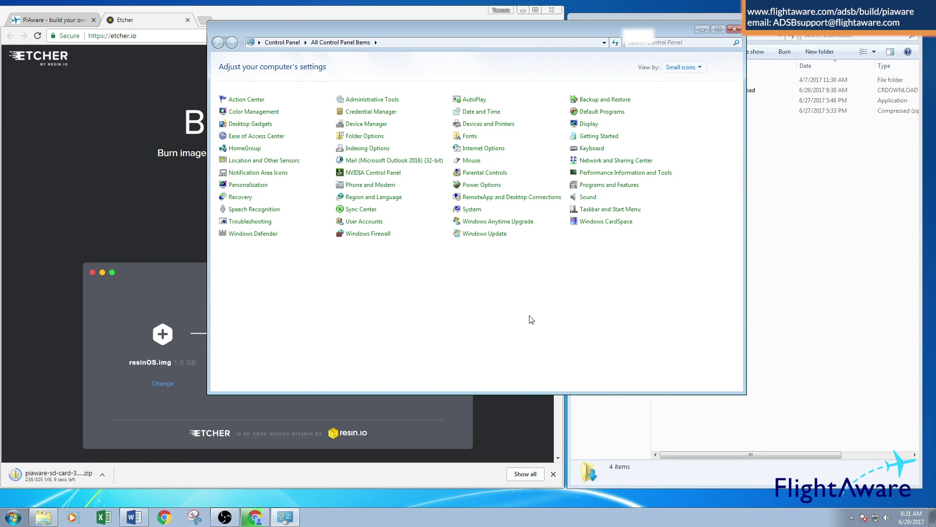
left_click(470, 210)
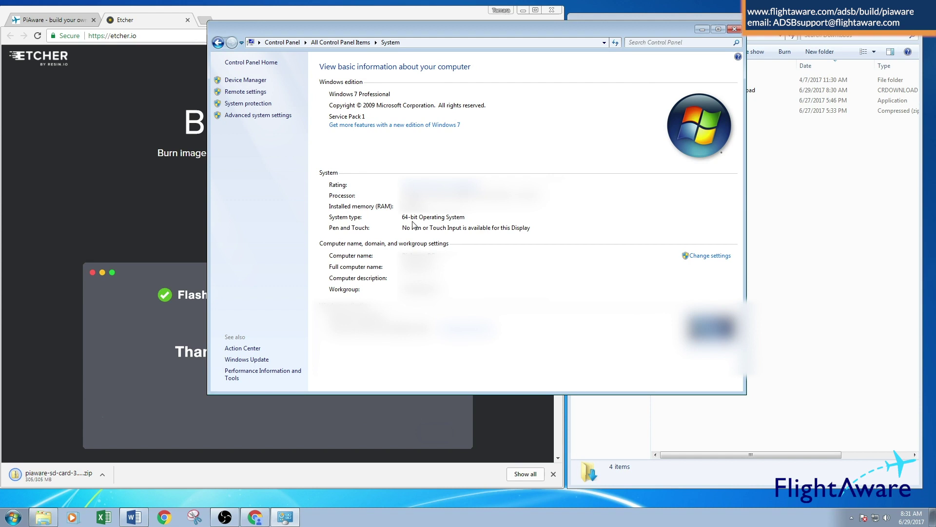
Close the System window, download Etcher for Windows x64, and return to the PiAware guide.
left_click(734, 30)
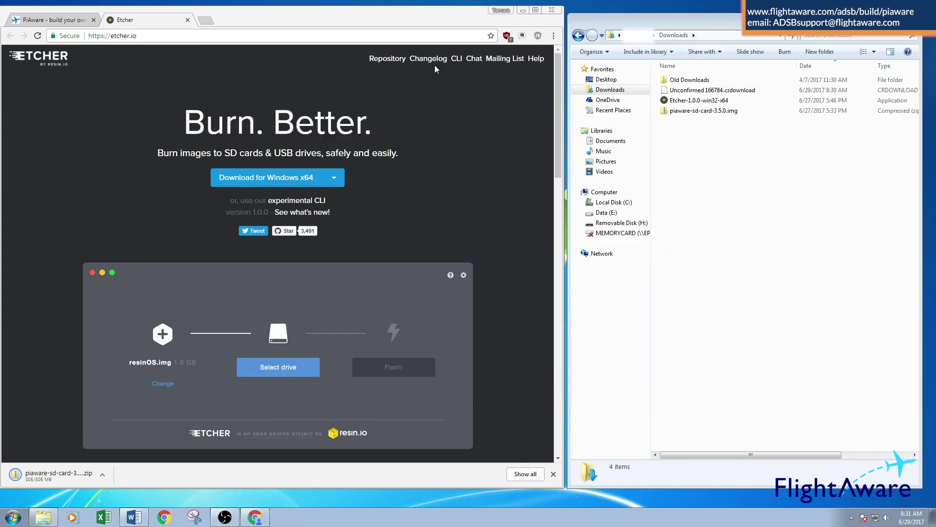
left_click(286, 187)
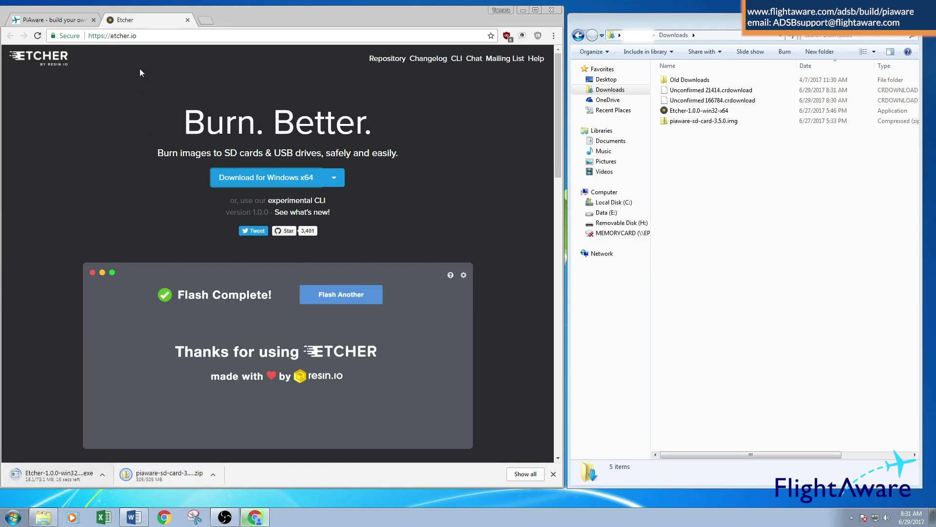
left_click(53, 25)
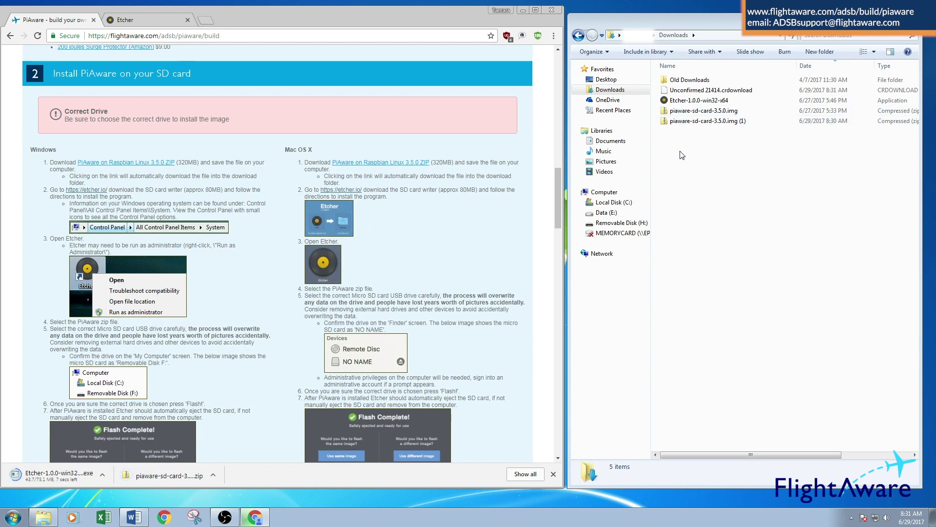
Run the Etcher installer from Downloads, allow it past the warning, install, and launch Etcher.
left_click(706, 100)
double_click(706, 103)
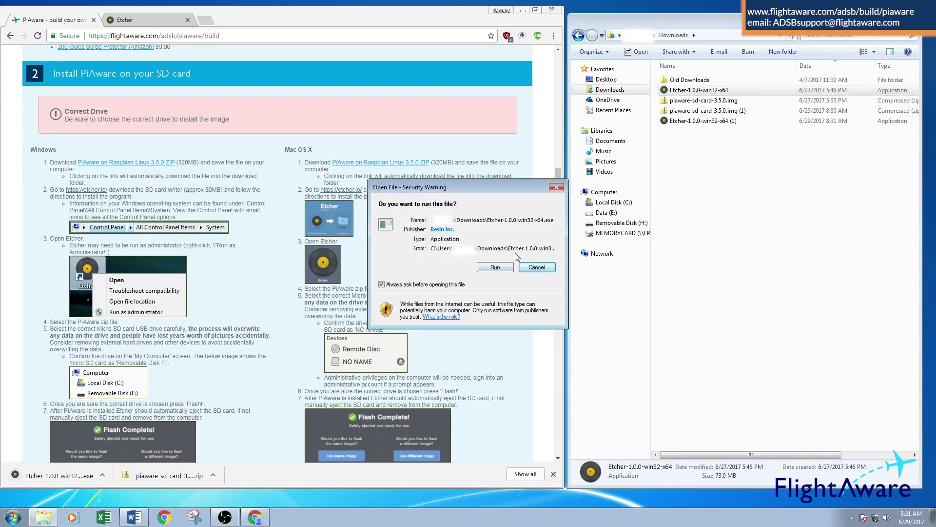
left_click(490, 267)
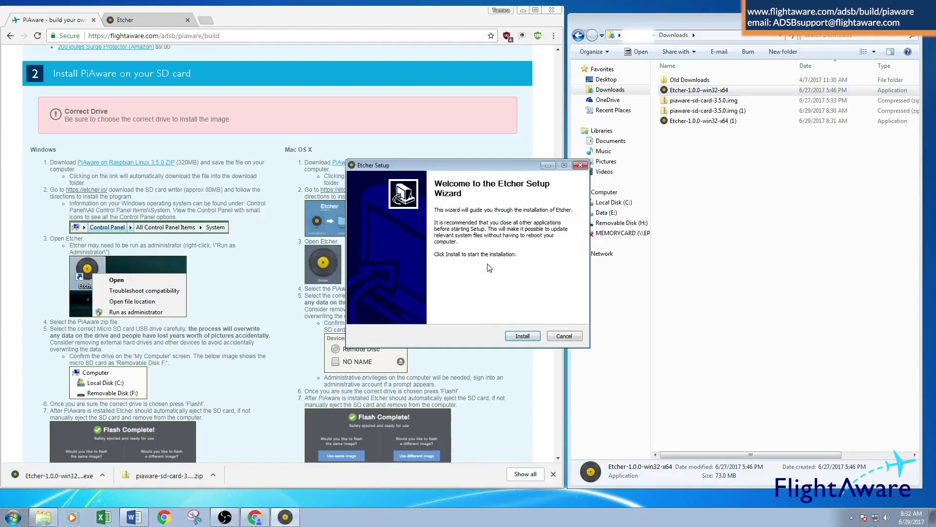
left_click(525, 337)
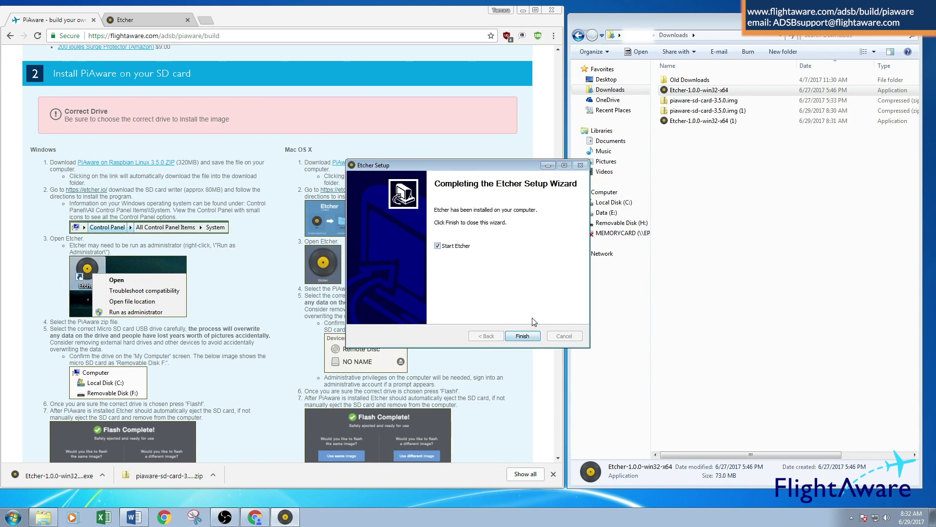
left_click(438, 246)
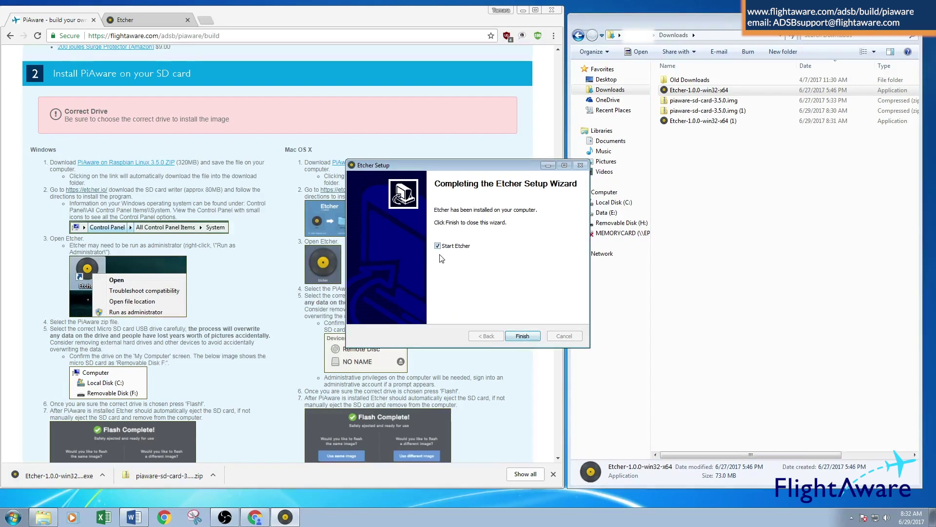
left_click(514, 338)
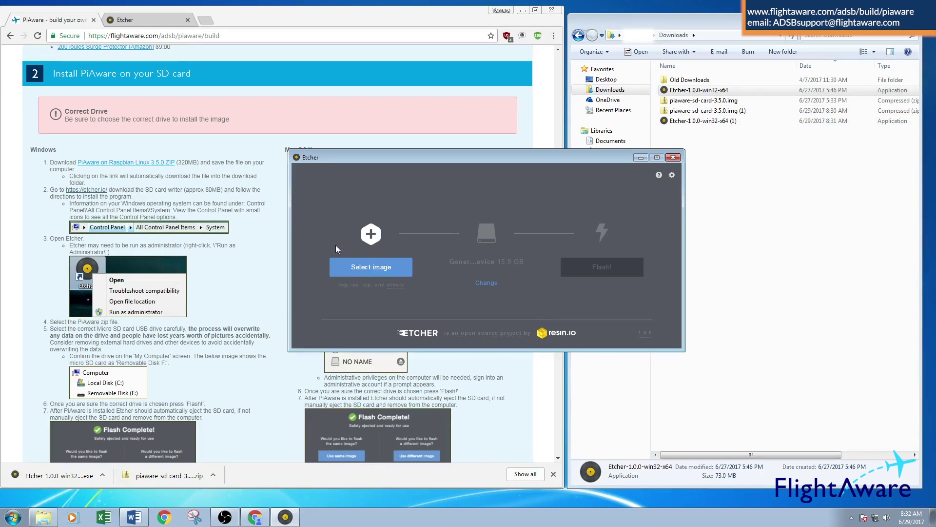
Load piaware-sd-card-3.5.0.img from Downloads as Etcher's source image.
left_click(376, 269)
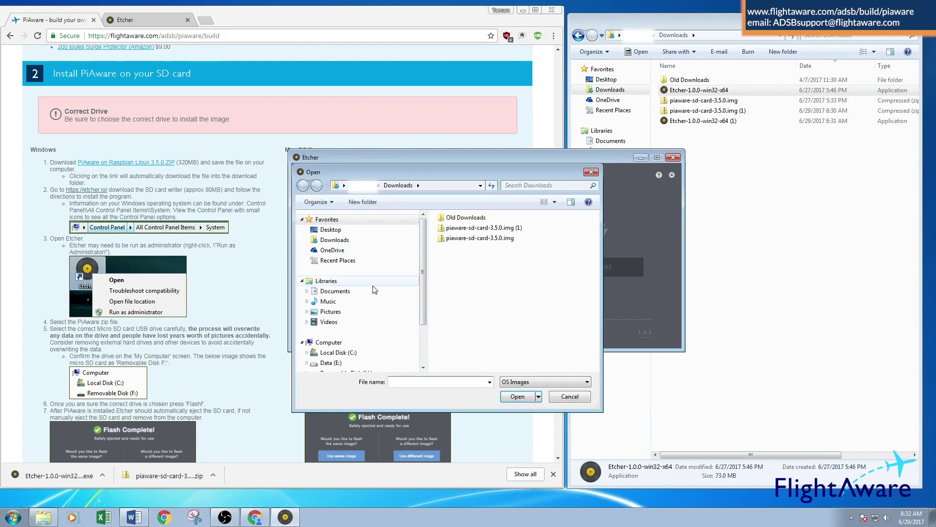
left_click(460, 239)
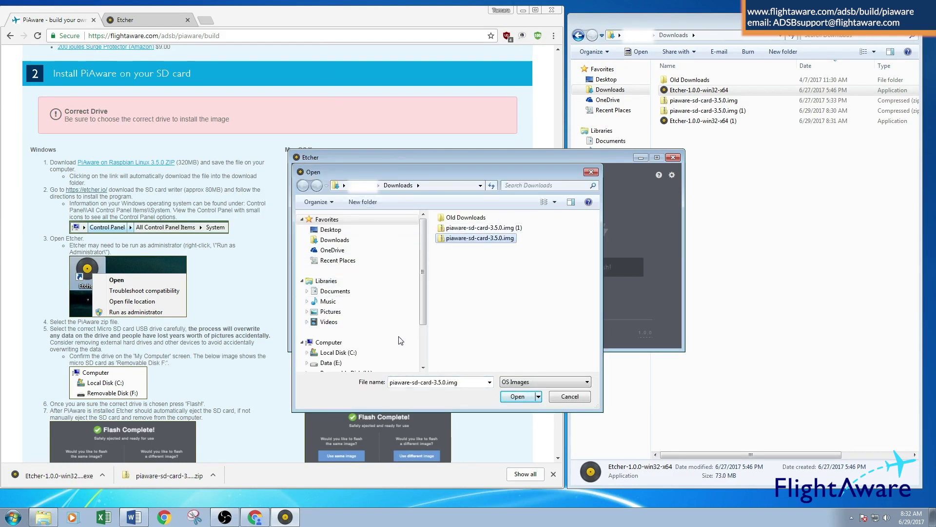
left_click(517, 396)
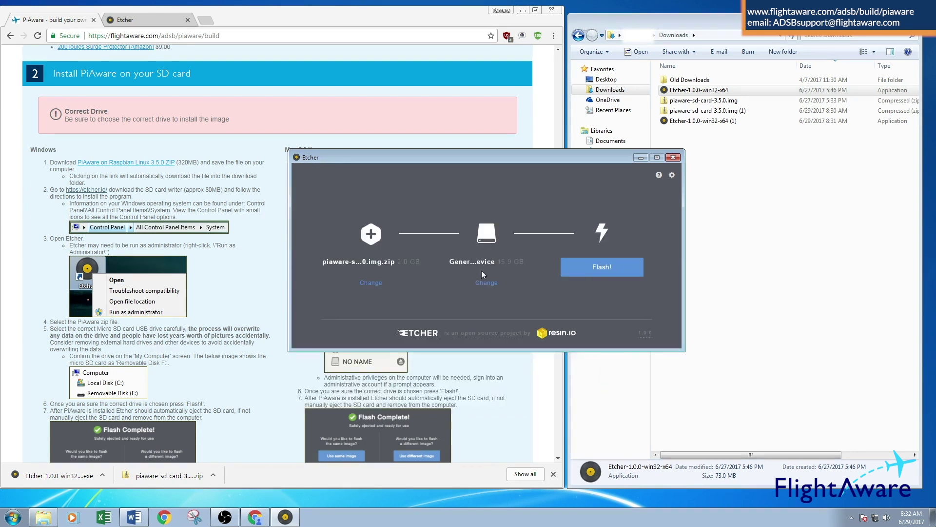
left_click_drag(566, 161, 441, 218)
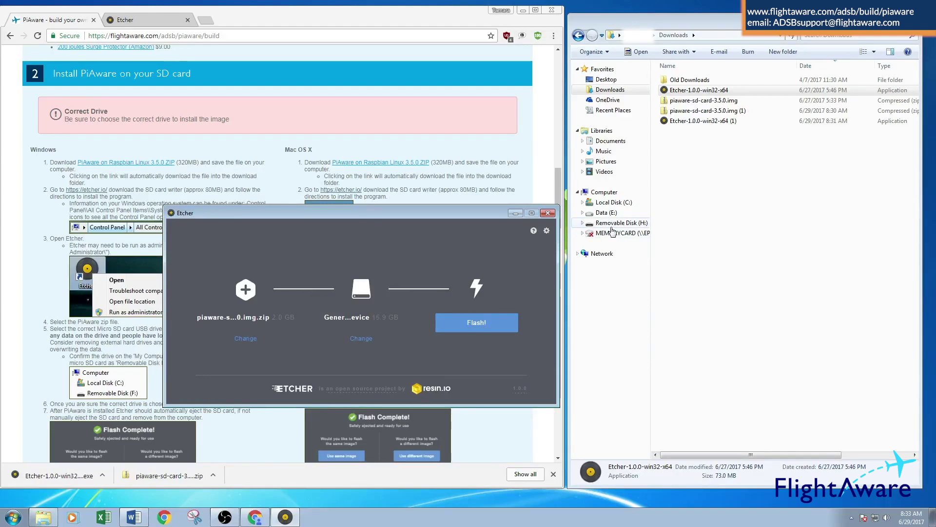
Flash the PiAware image onto the 15.9 GB microSD card.
left_click(497, 326)
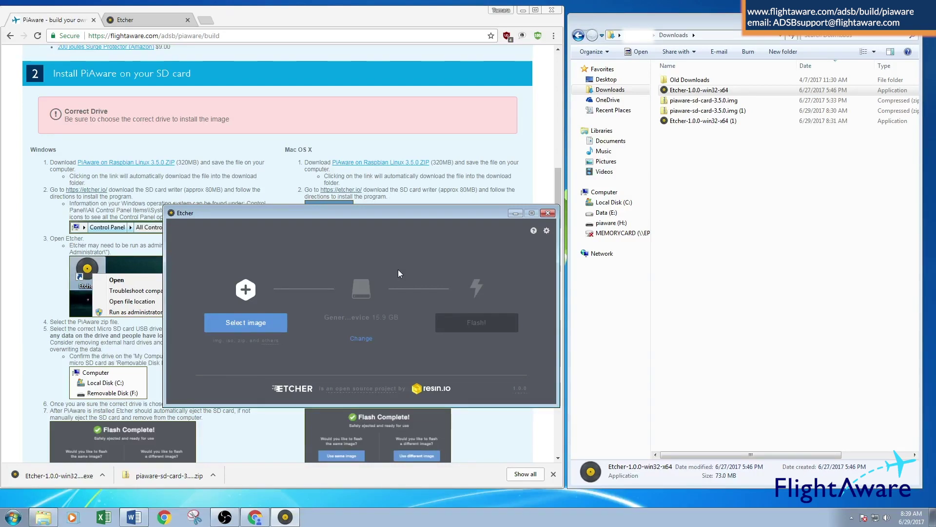
Open piaware-config on the piaware (H:) drive and check wireless-ssid MyWifiNetwork and the password.
left_click(611, 223)
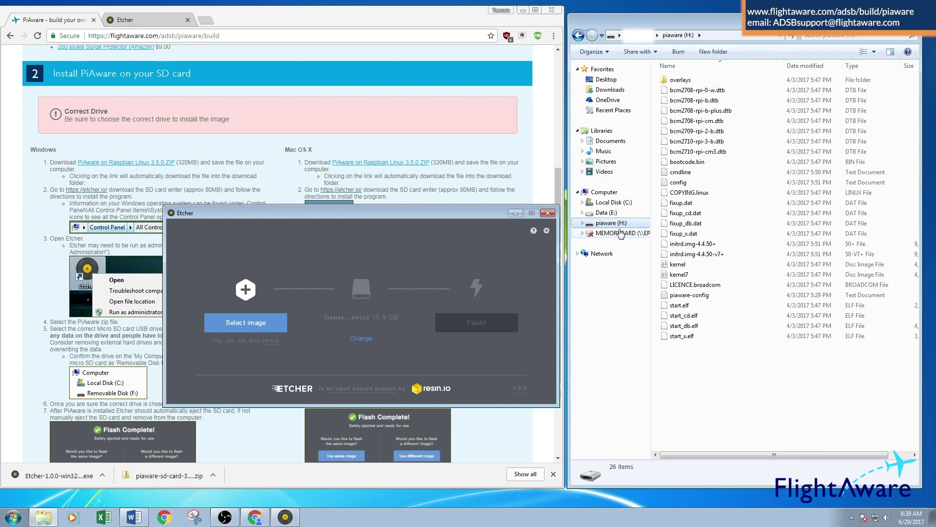
double_click(701, 295)
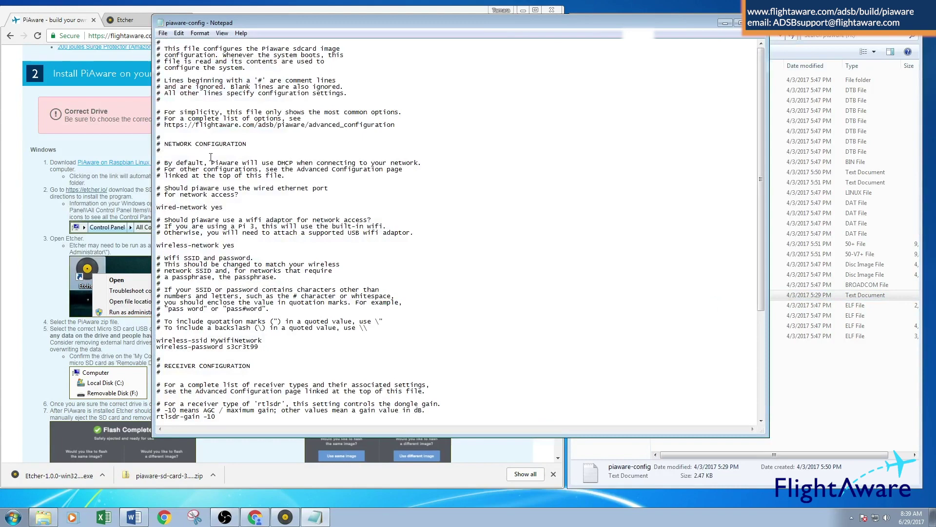
left_click_drag(303, 26, 345, 28)
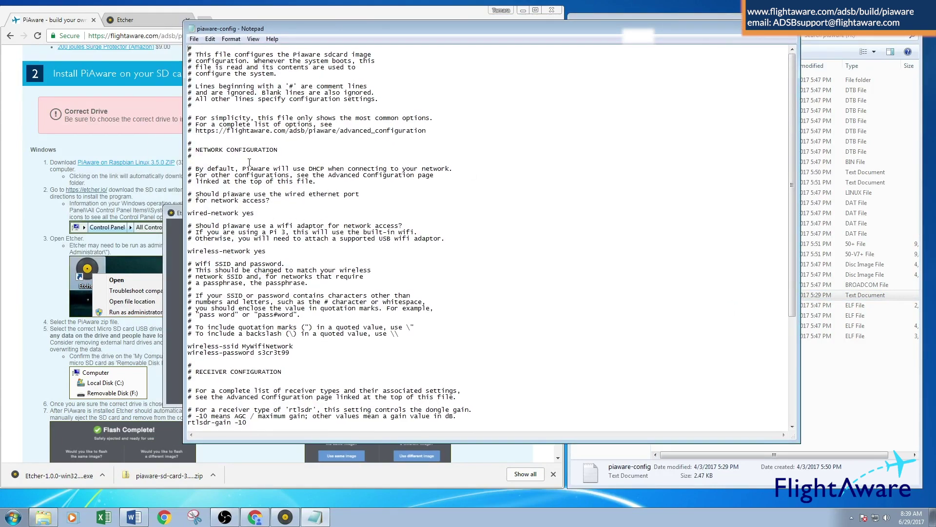
scroll(247, 326, "down", 1)
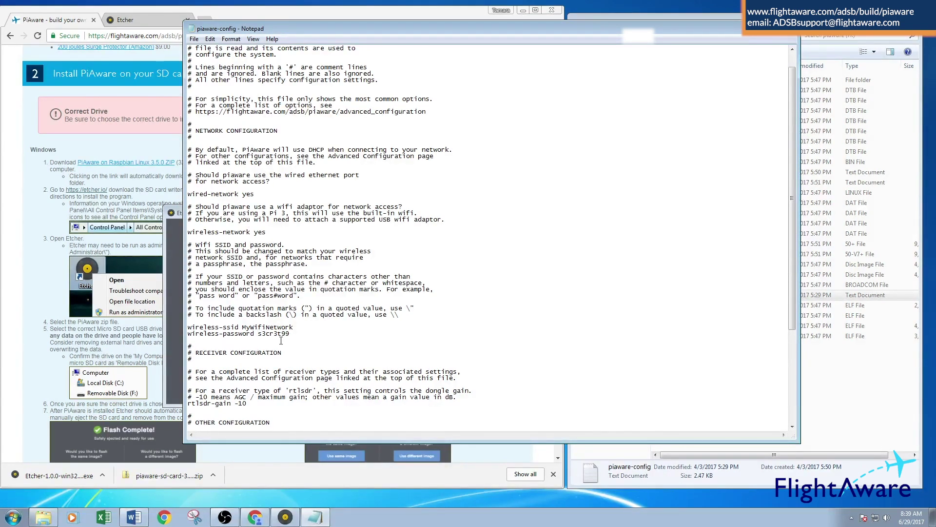
scroll(285, 303, "down", 2)
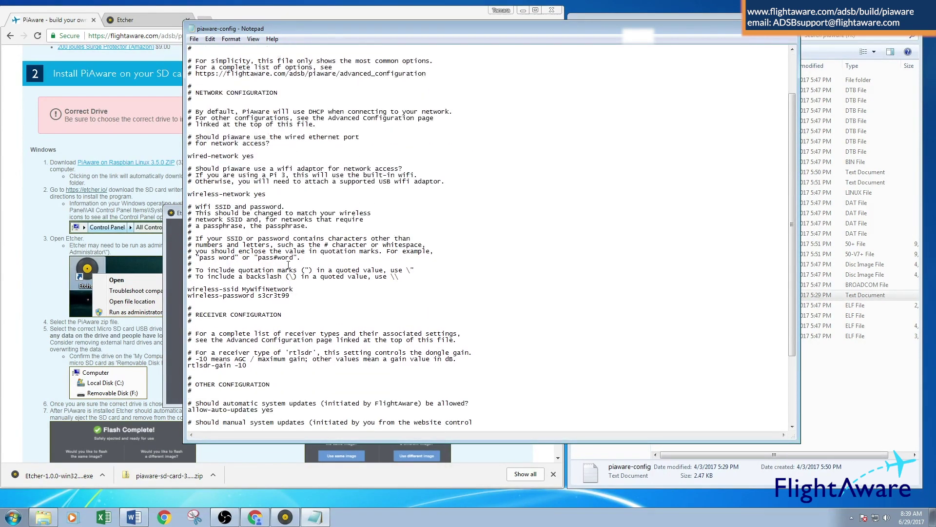
scroll(288, 264, "down", 4)
left_click_drag(296, 216, 242, 216)
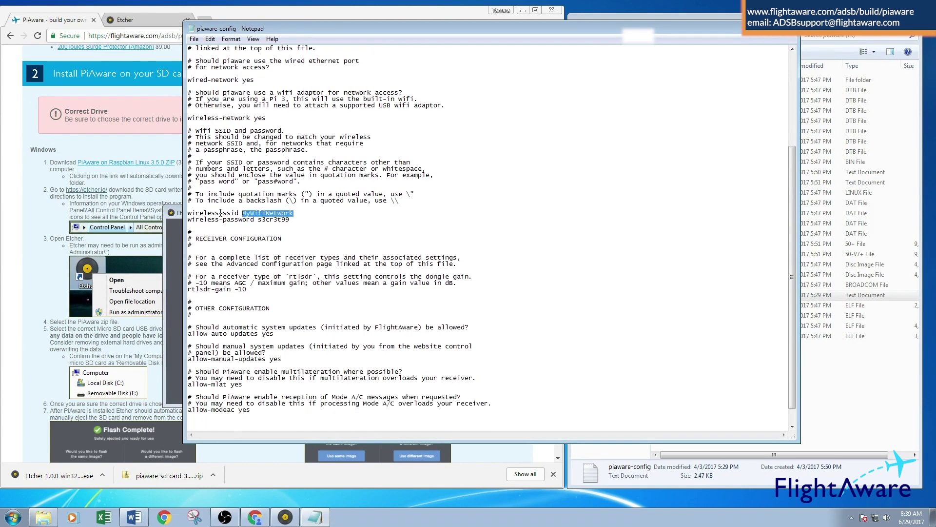
left_click_drag(293, 220, 259, 222)
scroll(290, 410, "down", 1)
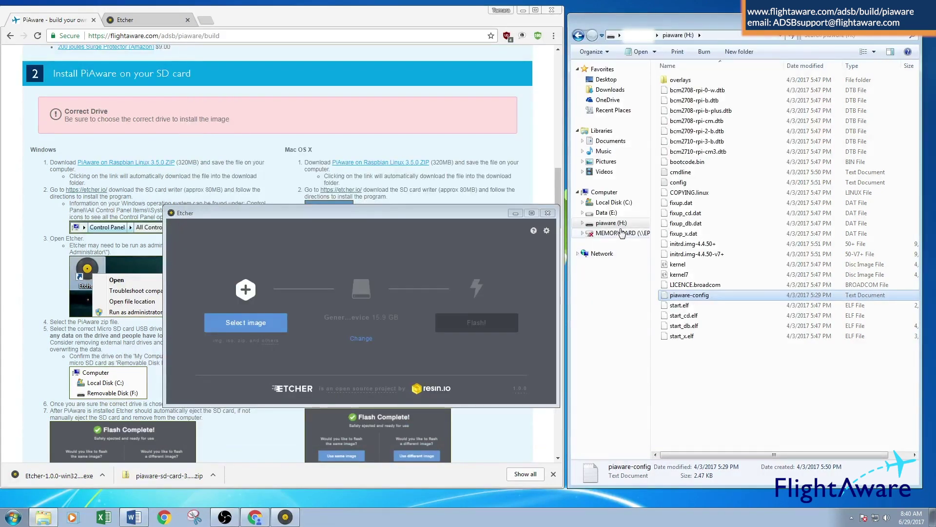
Eject the piaware (H:) card from Explorer's navigation pane.
right_click(611, 224)
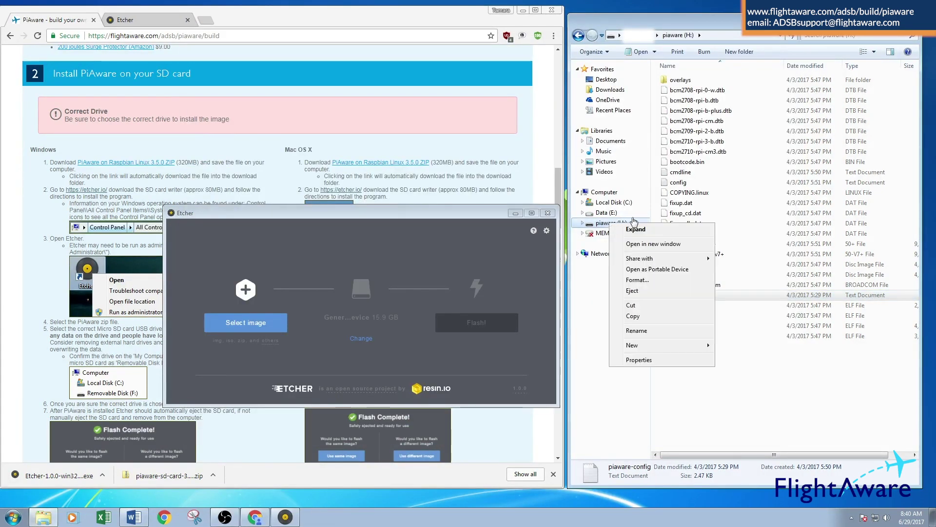
left_click(649, 294)
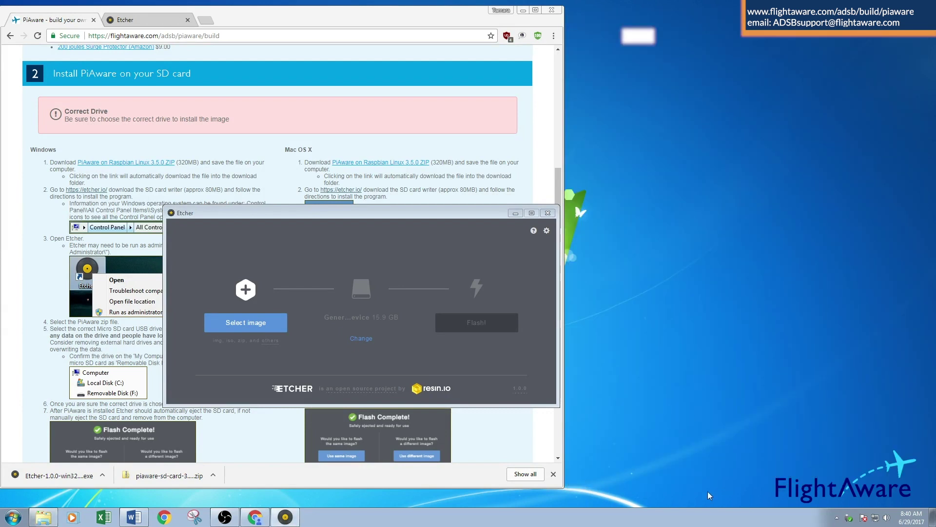